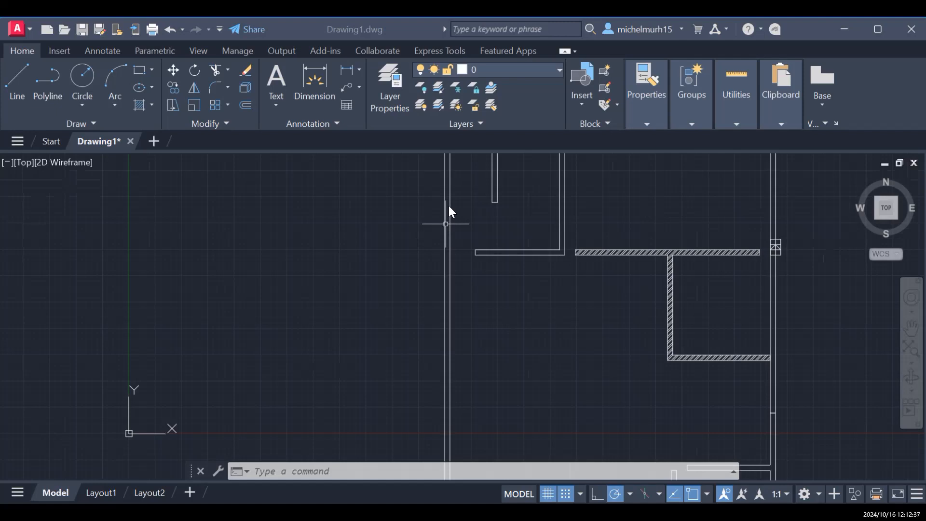
scroll(447, 204, down, 6)
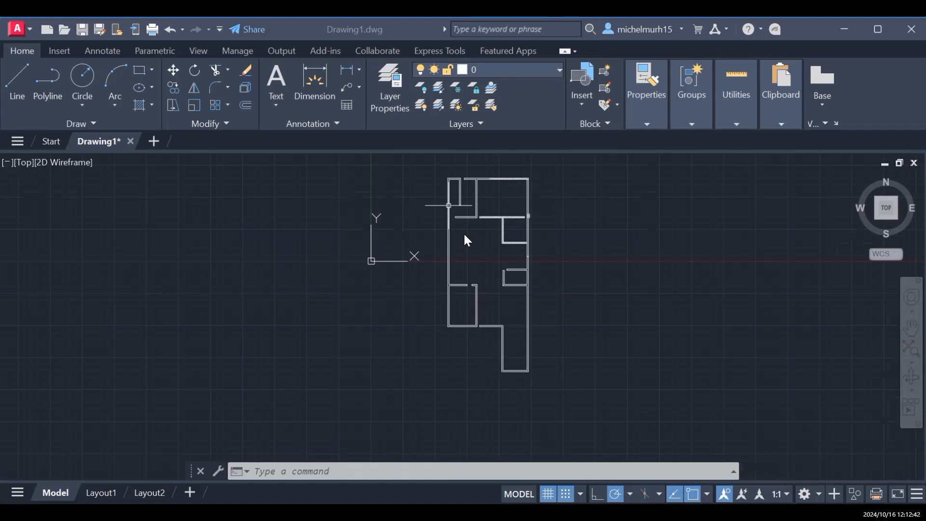
scroll(464, 241, up, 6)
scroll(463, 241, down, 4)
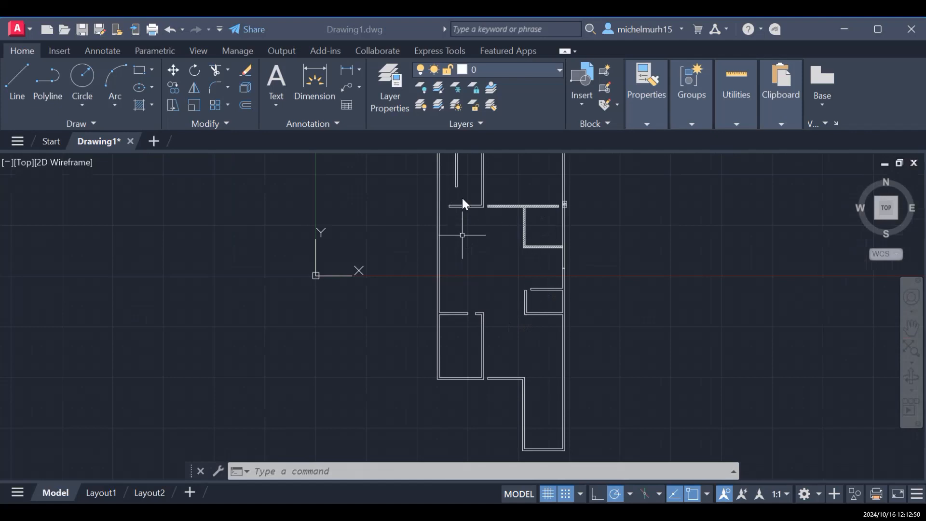
scroll(455, 196, down, 5)
scroll(459, 193, up, 5)
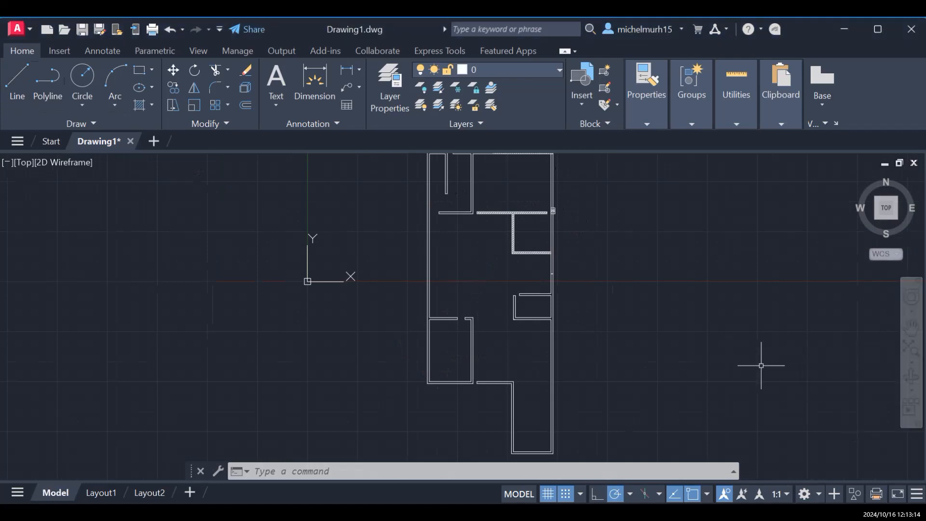
Draw a narrow upright rectangle from lines, 0.5 units wide and about 2.5 units tall, in the empty space beside the floor plan
click(910, 327)
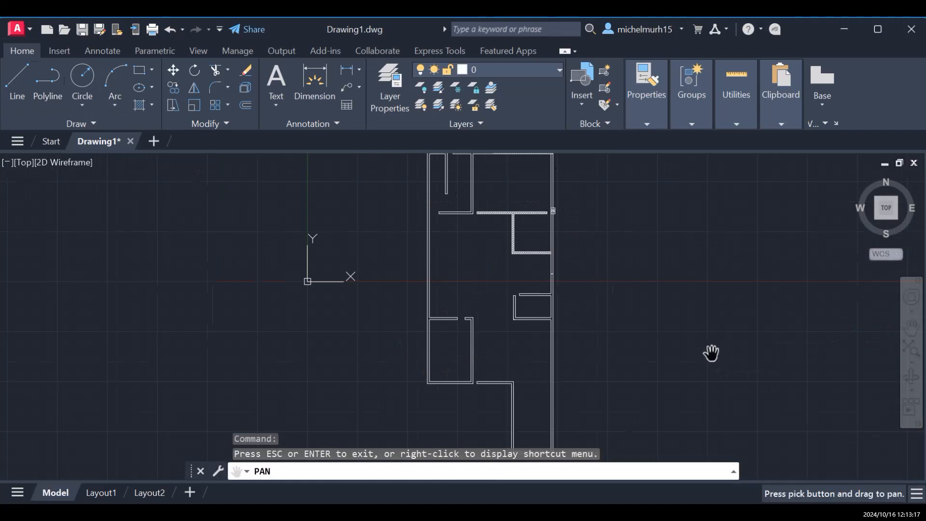
drag(722, 335, 491, 376)
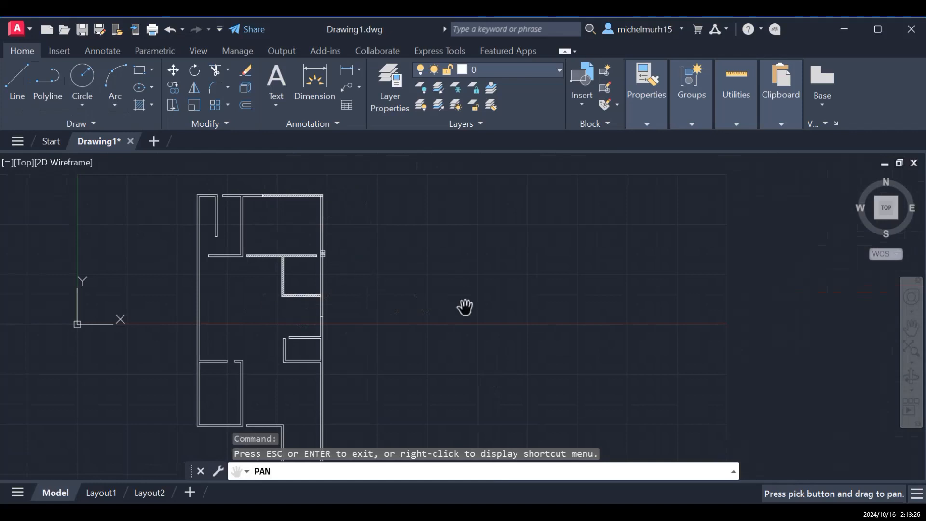
key(Escape)
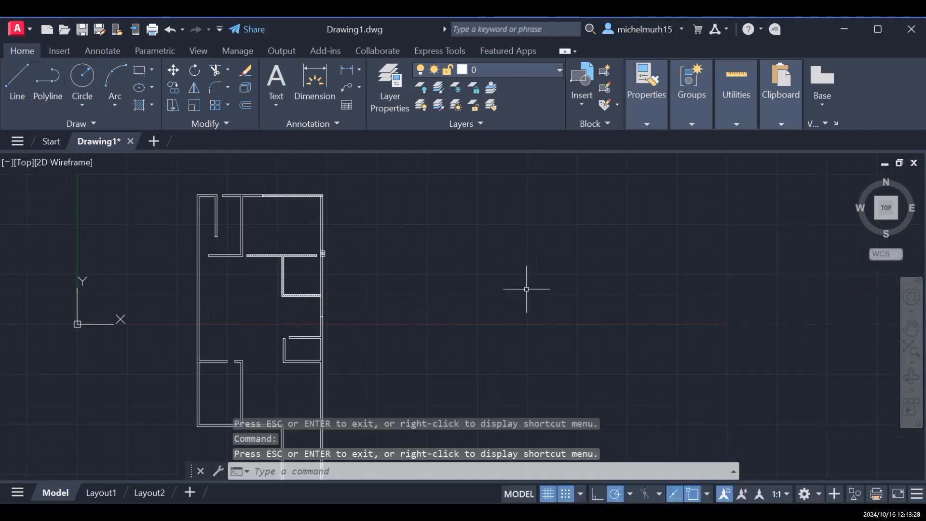
scroll(463, 280, up, 2)
scroll(456, 280, up, 2)
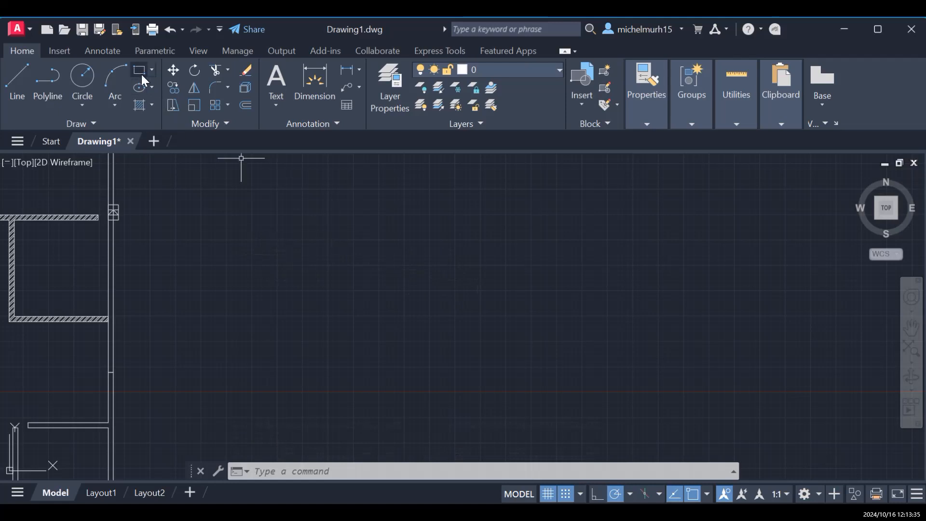
click(19, 79)
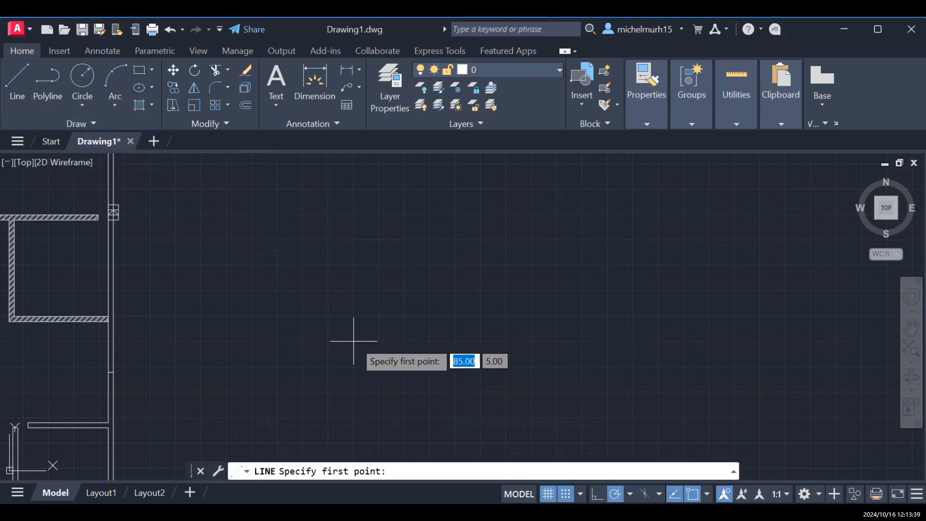
click(327, 265)
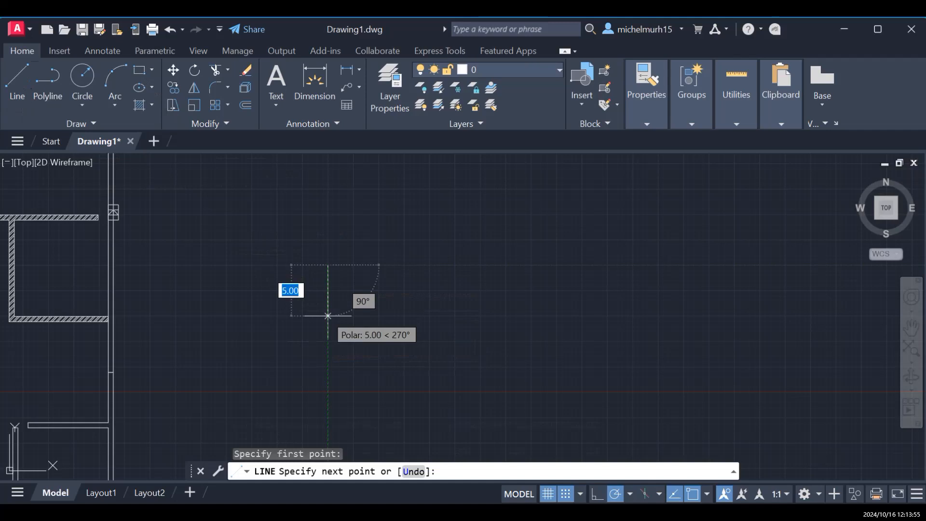
click(328, 290)
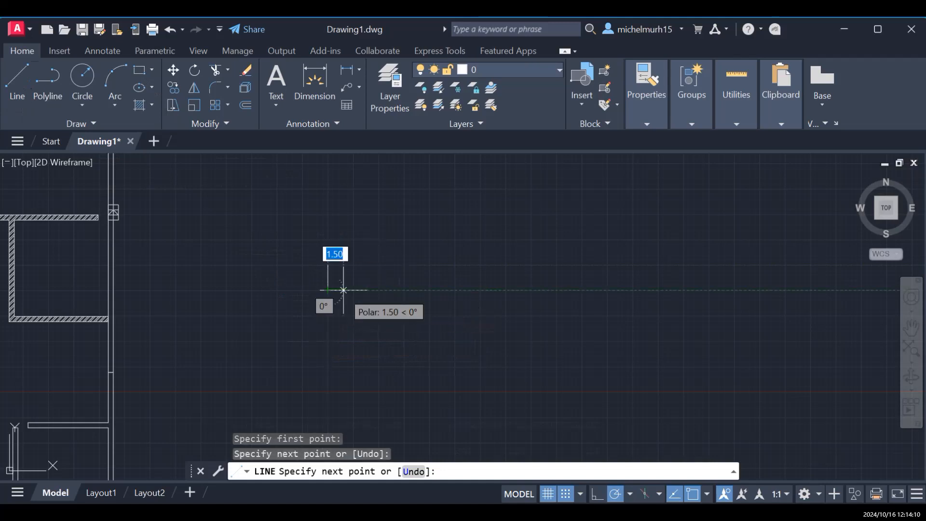
text(0.5)
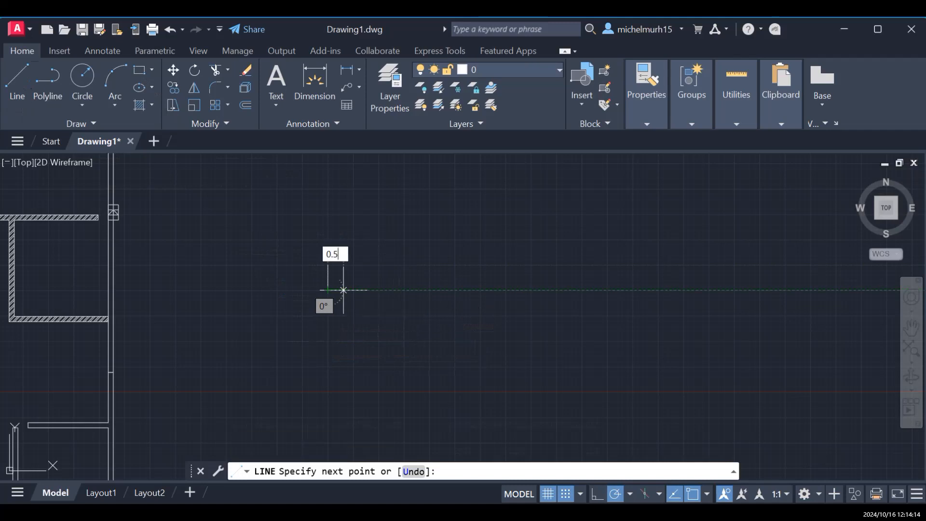
key(Return)
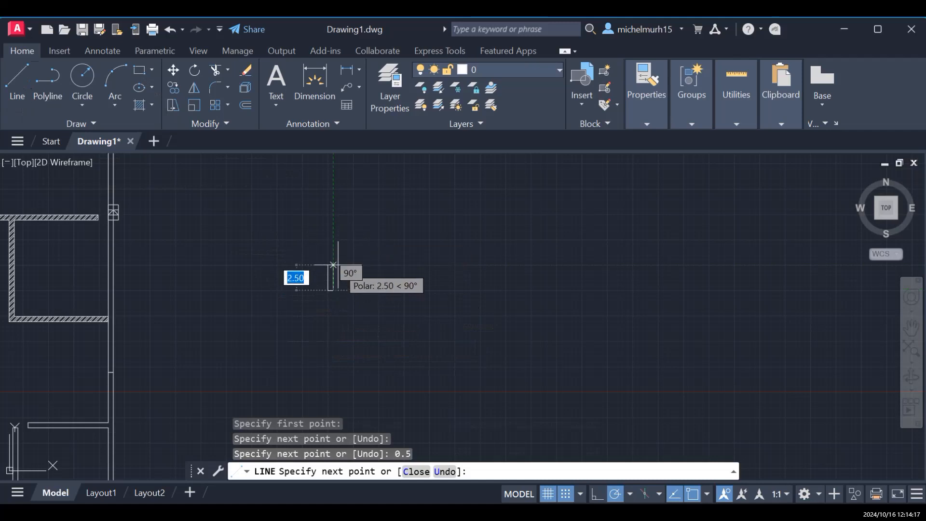
scroll(332, 265, up, 5)
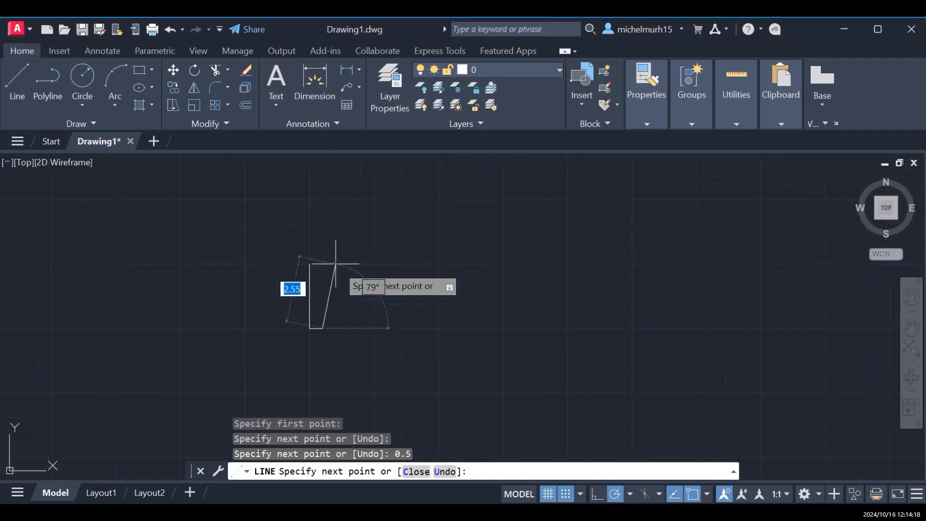
click(296, 260)
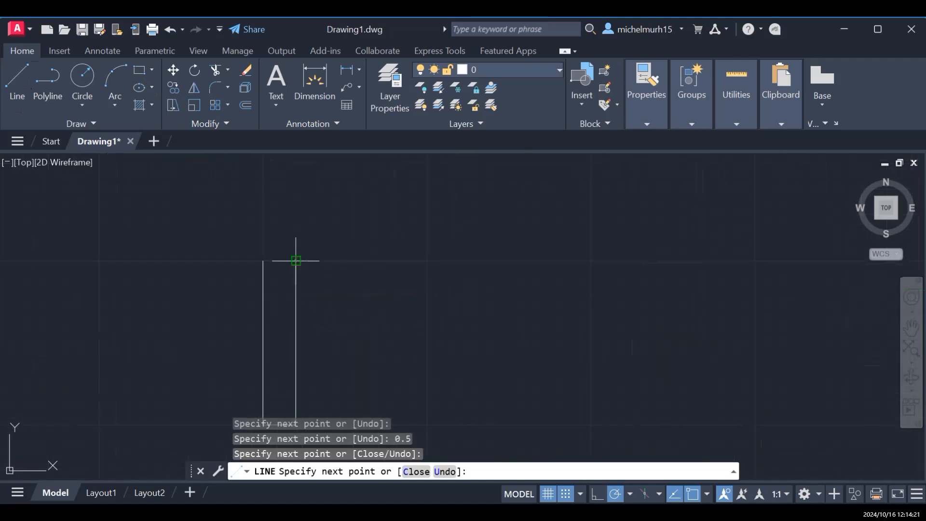
click(295, 261)
click(263, 261)
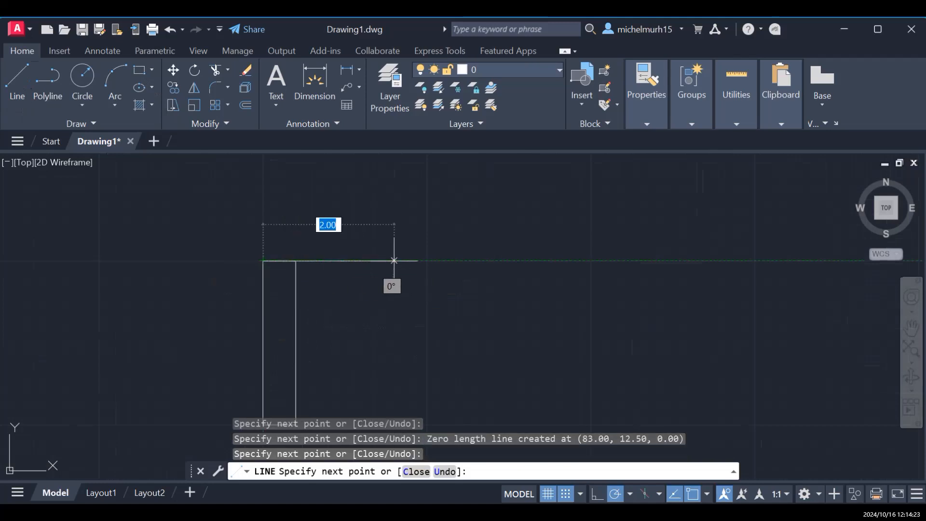
key(Escape)
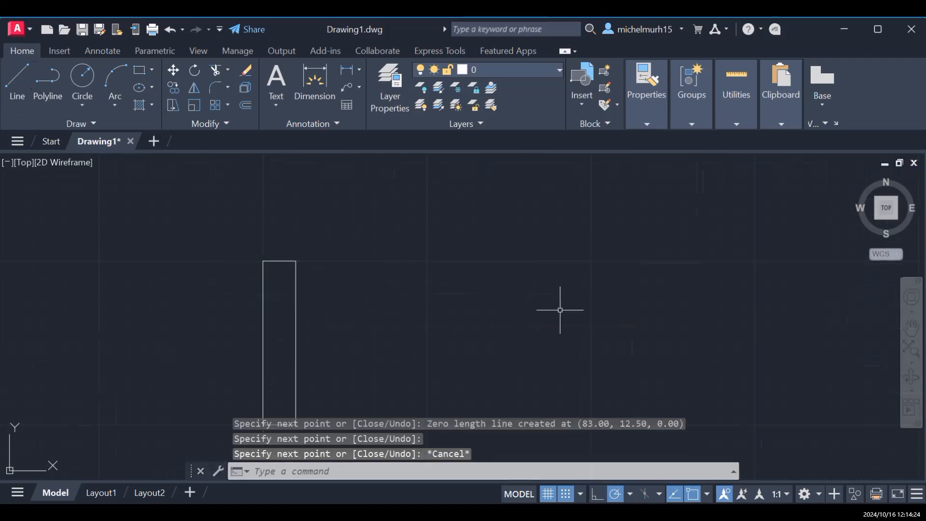
Copy the narrow rectangle 5 units horizontally to its right, using its lower-left corner as the base point
click(910, 328)
drag(460, 411, 368, 359)
scroll(368, 360, down, 2)
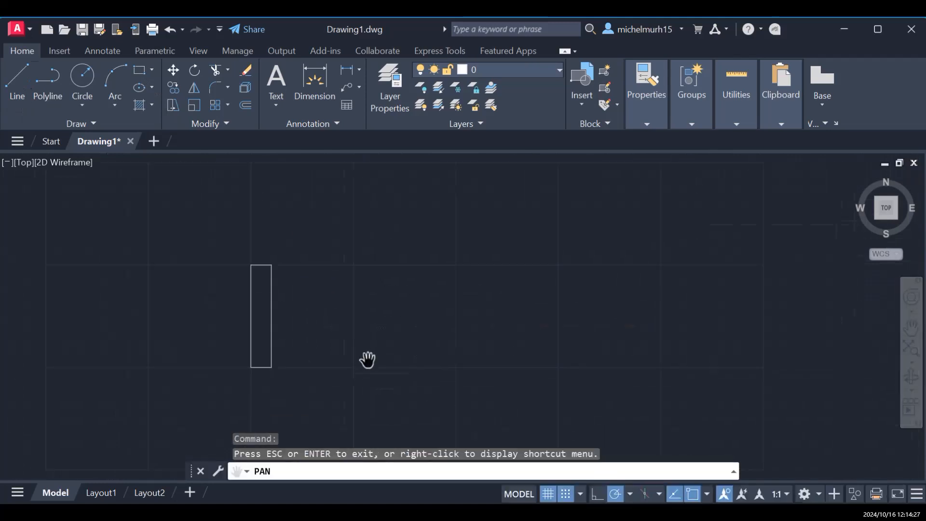
key(Escape)
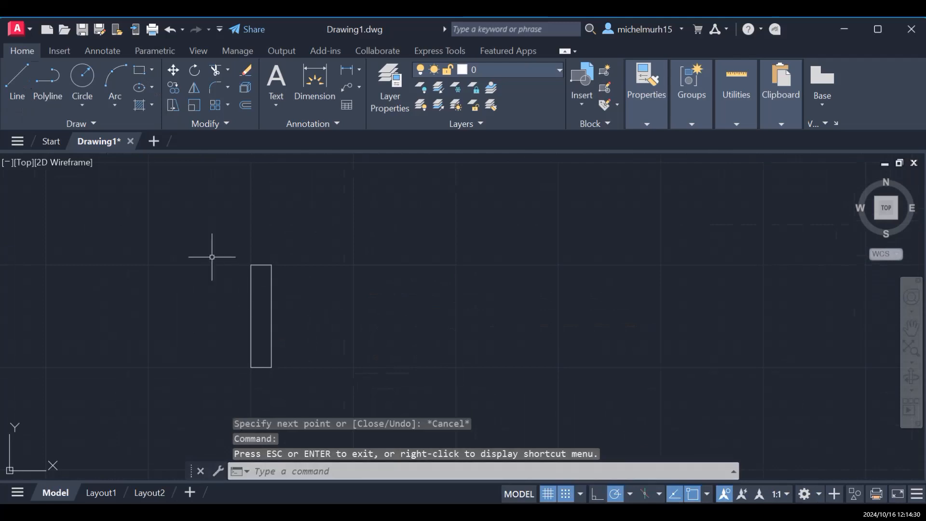
mouse_move(174, 238)
mouse_down()
mouse_move(224, 232)
mouse_move(332, 253)
mouse_move(296, 388)
mouse_move(229, 395)
mouse_up()
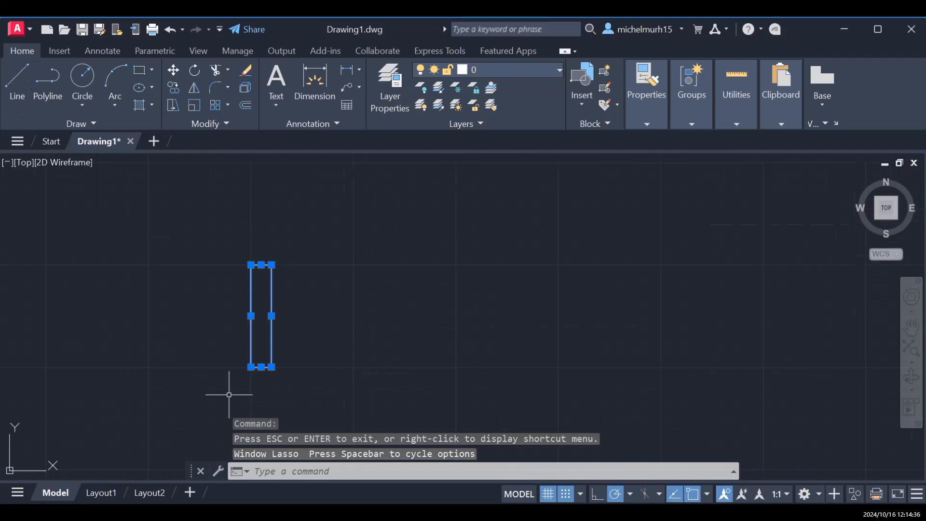
text(COPY)
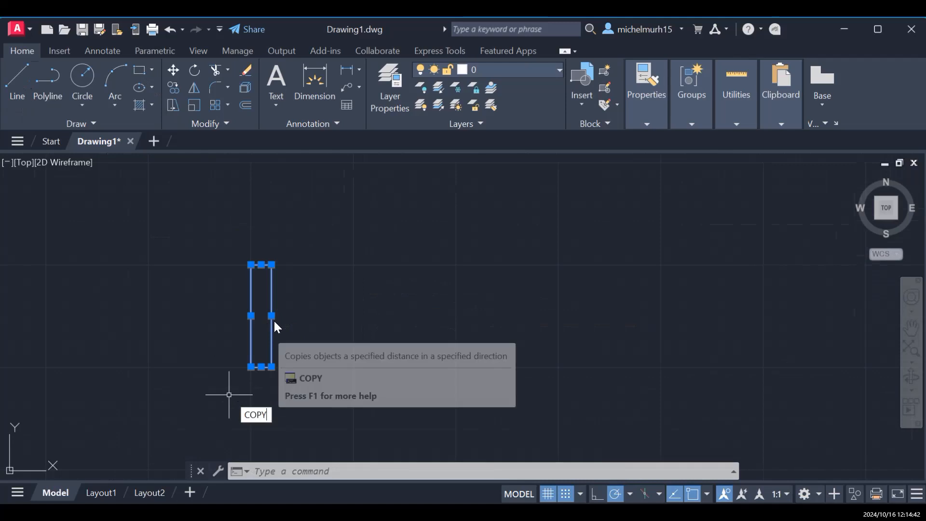
key(Return)
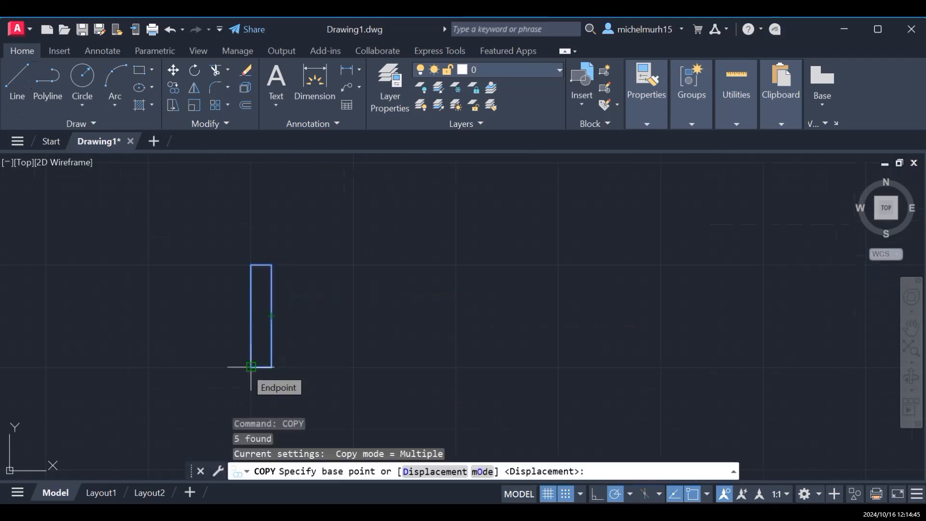
click(250, 366)
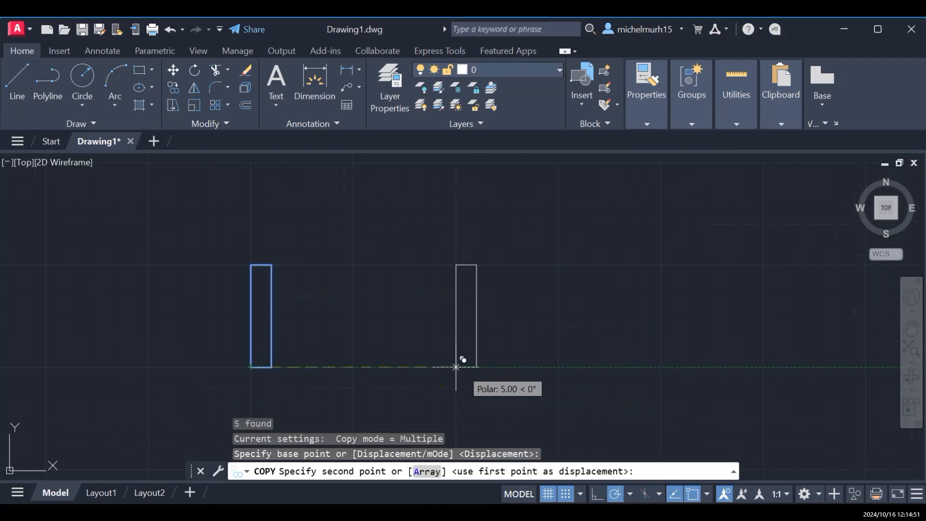
click(455, 366)
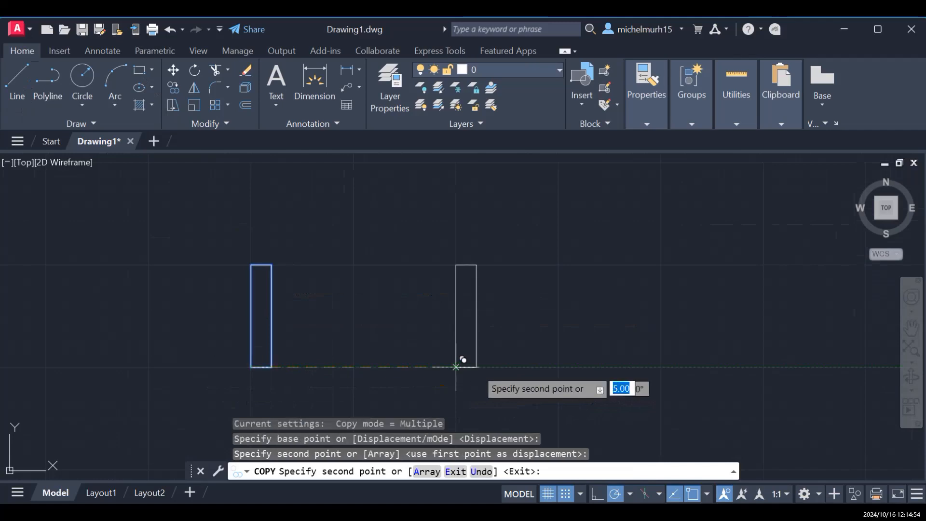
key(Escape)
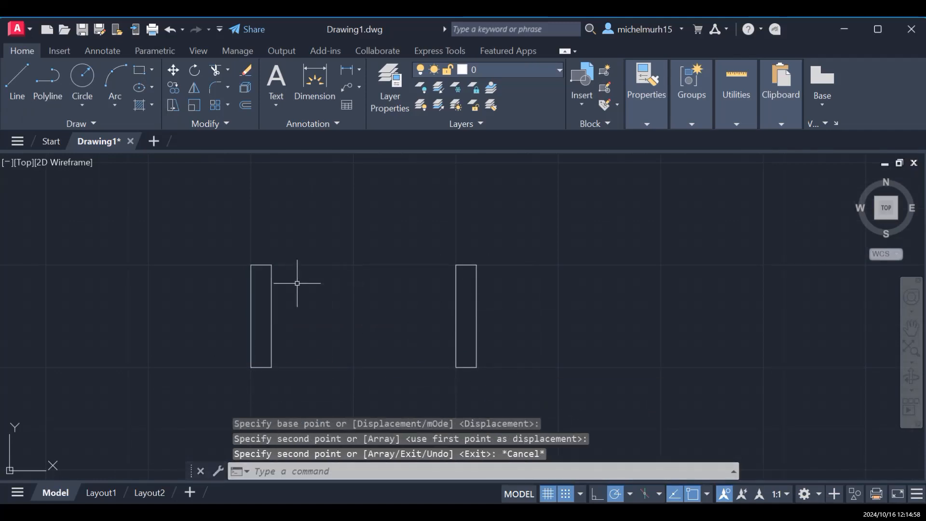
Draw a horizontal line joining the upper inner corners of the two narrow rectangles
scroll(340, 300, down, 4)
click(911, 328)
drag(409, 281, 418, 315)
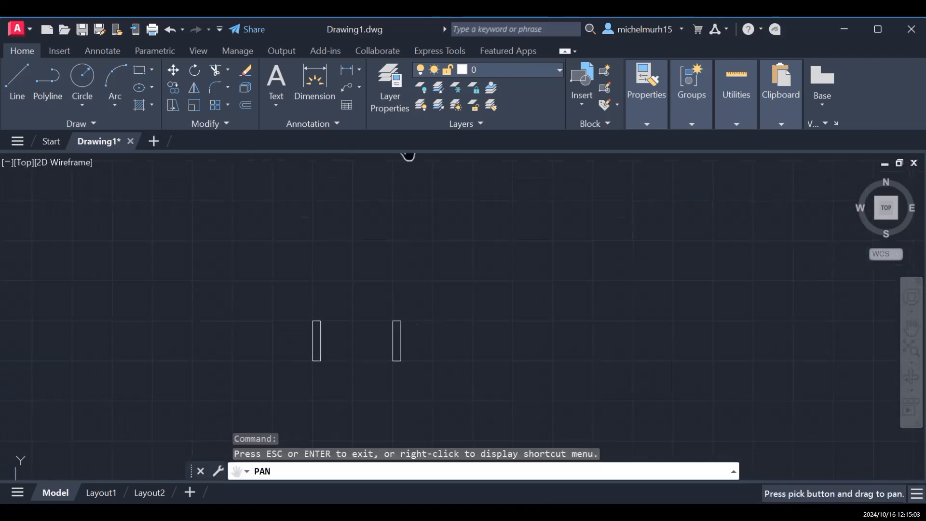
click(17, 78)
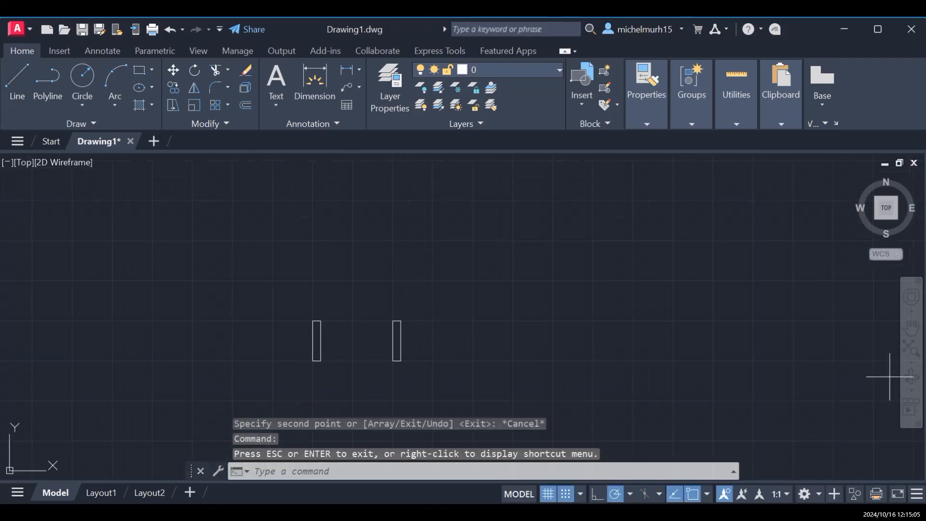
click(320, 321)
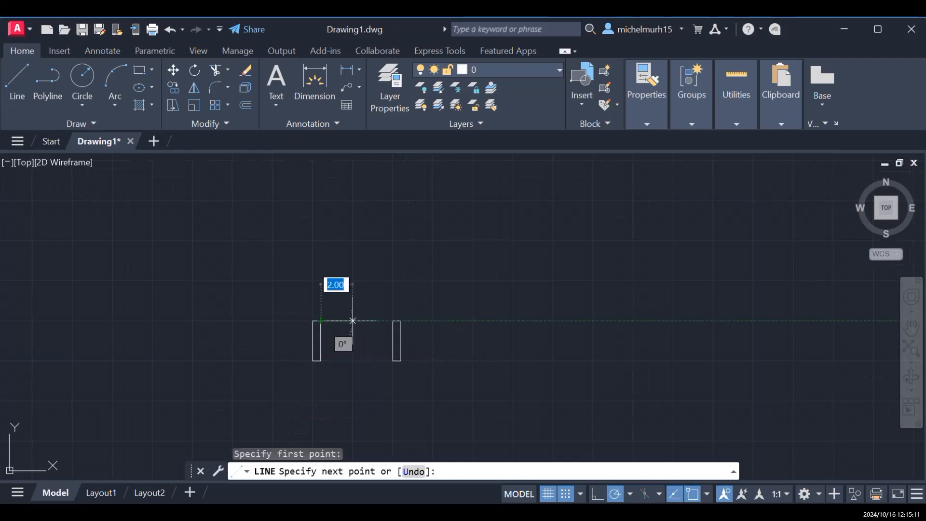
click(394, 320)
key(Escape)
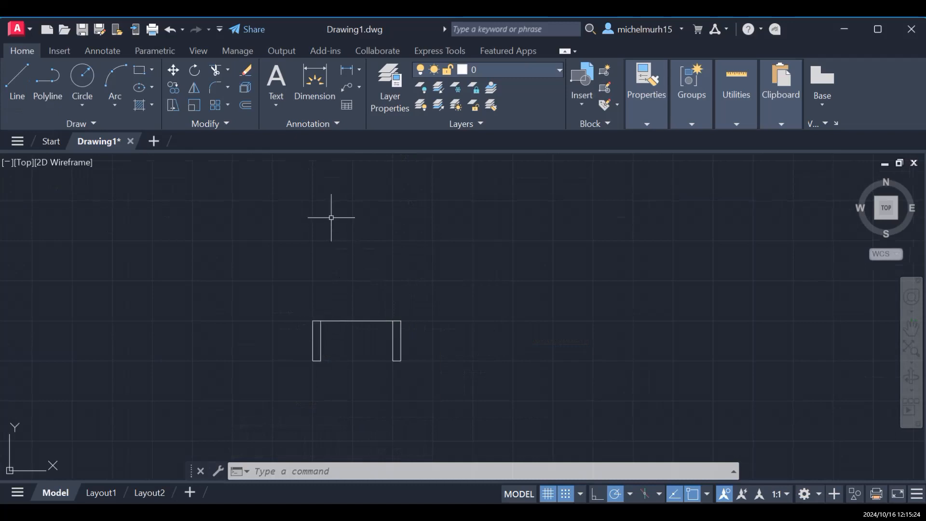
Draw a rectangle 0.5 wide and 4 tall rising from the upper inner corner of the left narrow rectangle
click(138, 74)
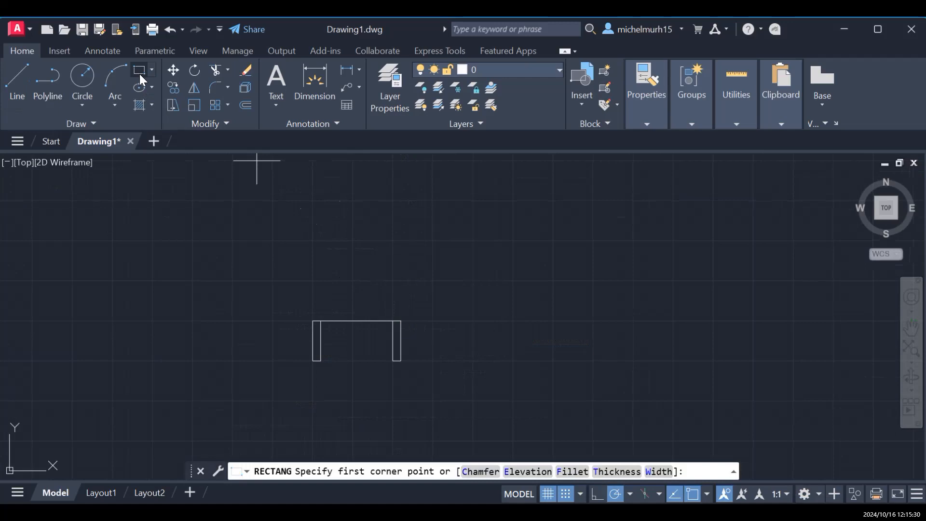
click(320, 320)
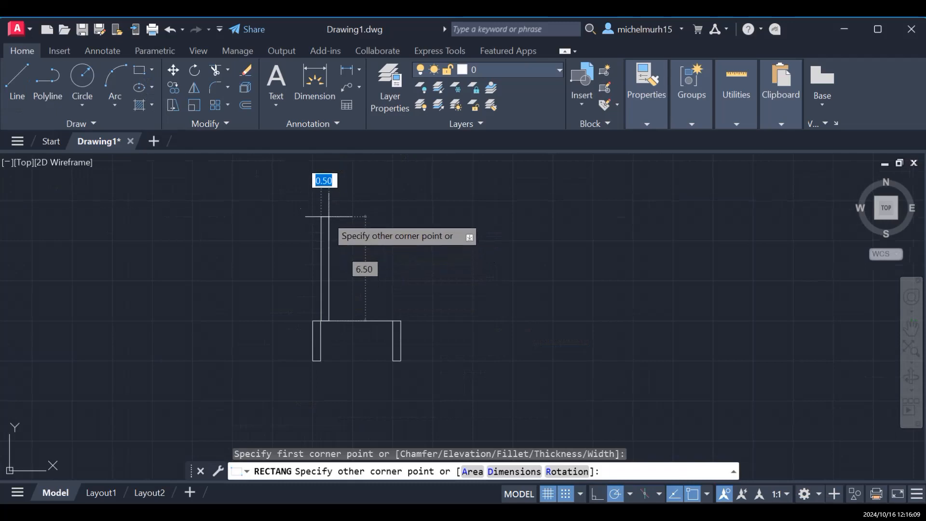
key(Tab)
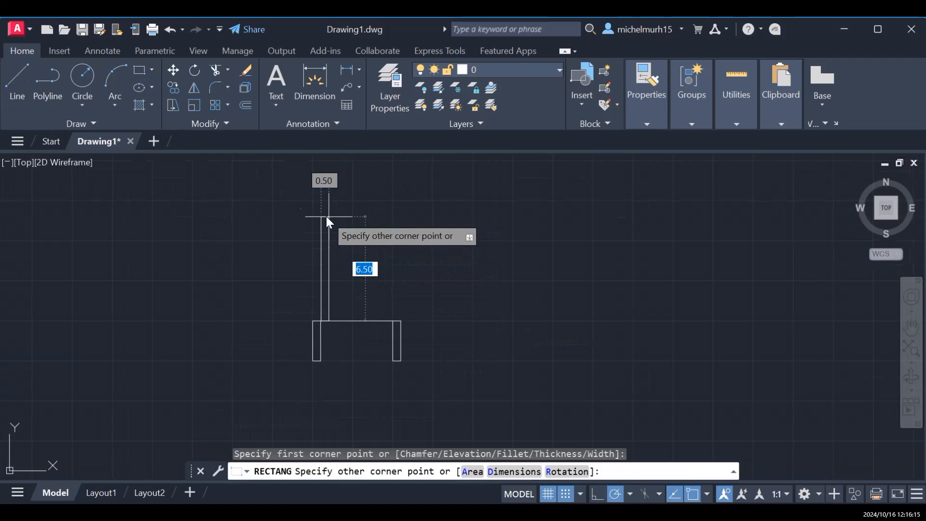
text(4)
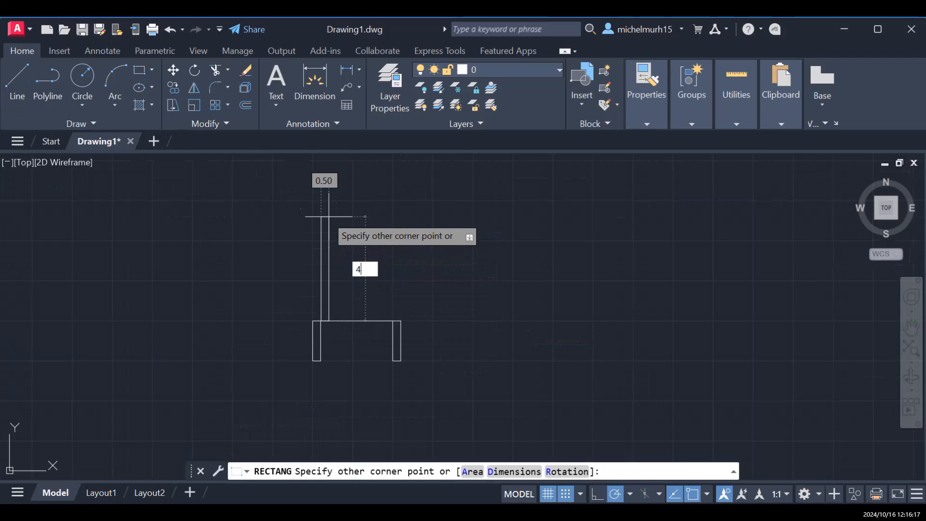
key(Return)
scroll(418, 320, up, 2)
scroll(301, 288, down, 2)
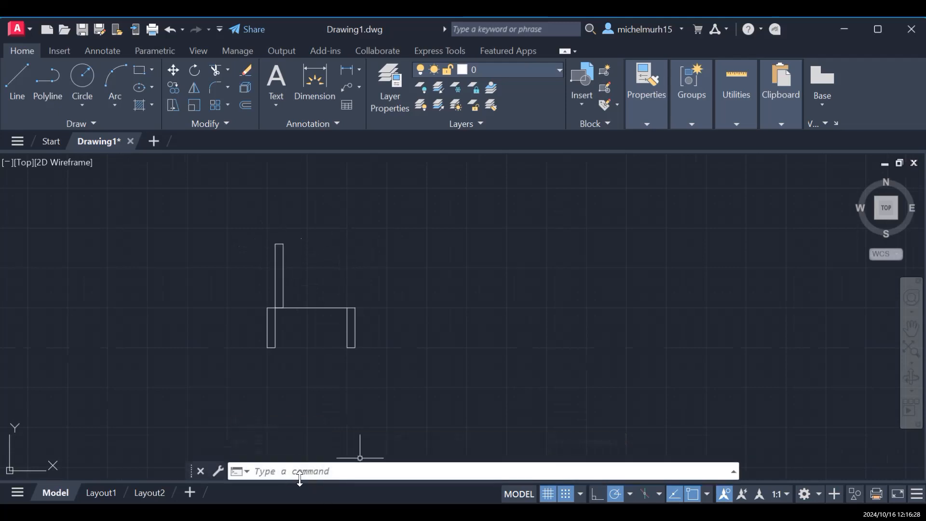
Draw a three-point arc from the door leaf's upper outer corner through the right jamb's upper inner corner, ending just below the jambs
click(281, 471)
text(arc)
key(Return)
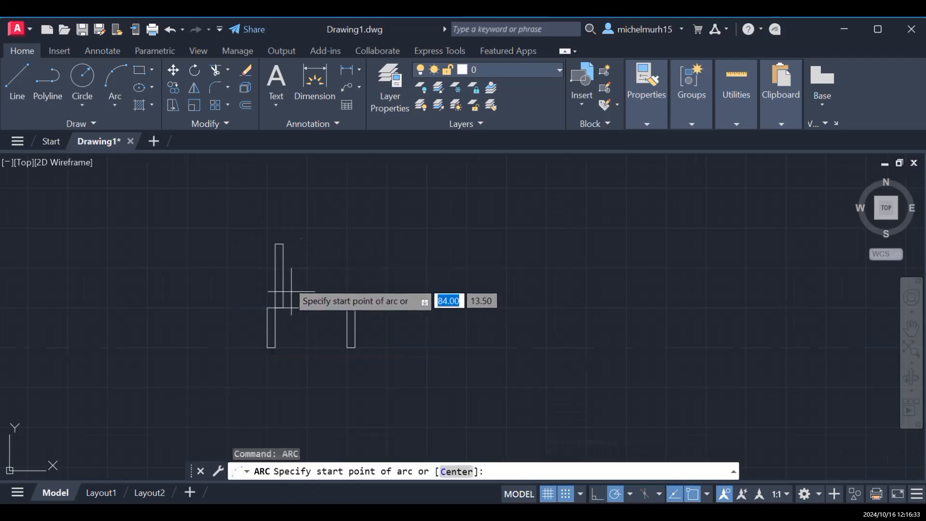
click(283, 244)
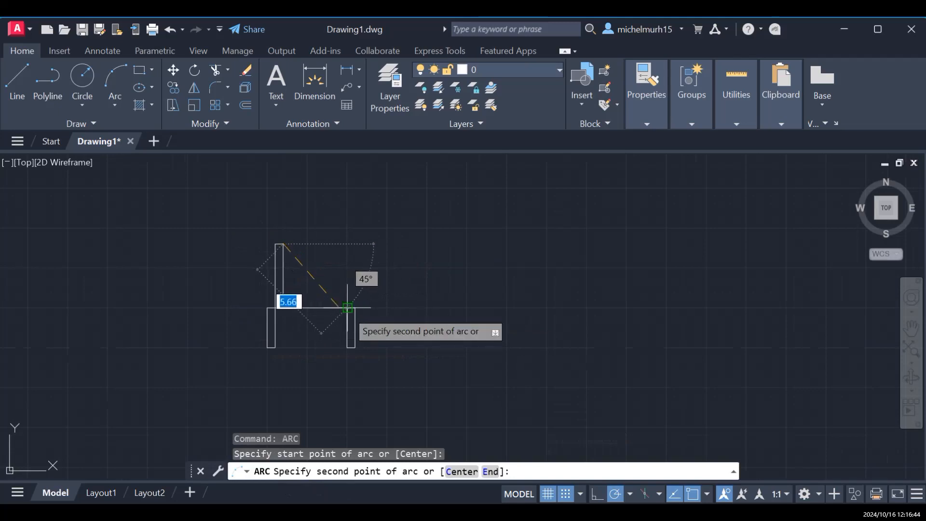
scroll(347, 308, up, 3)
scroll(347, 308, up, 2)
click(342, 323)
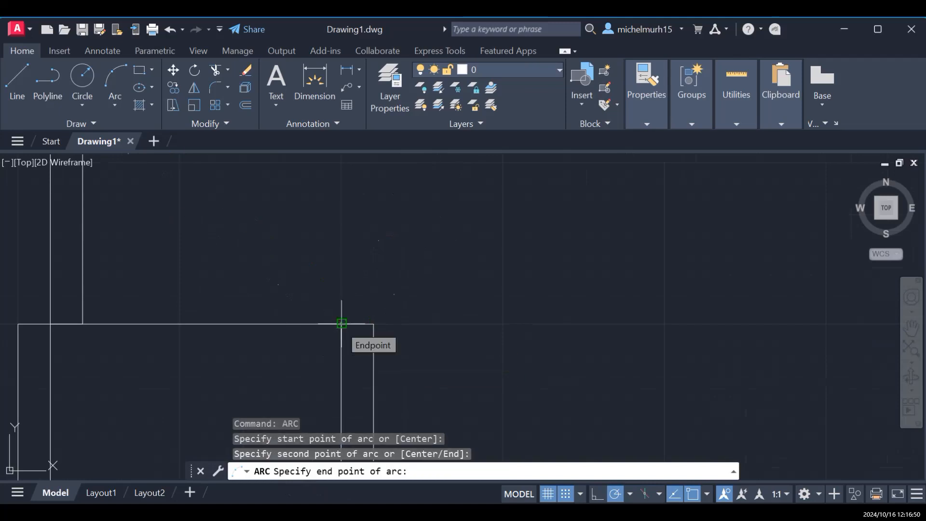
scroll(341, 323, down, 3)
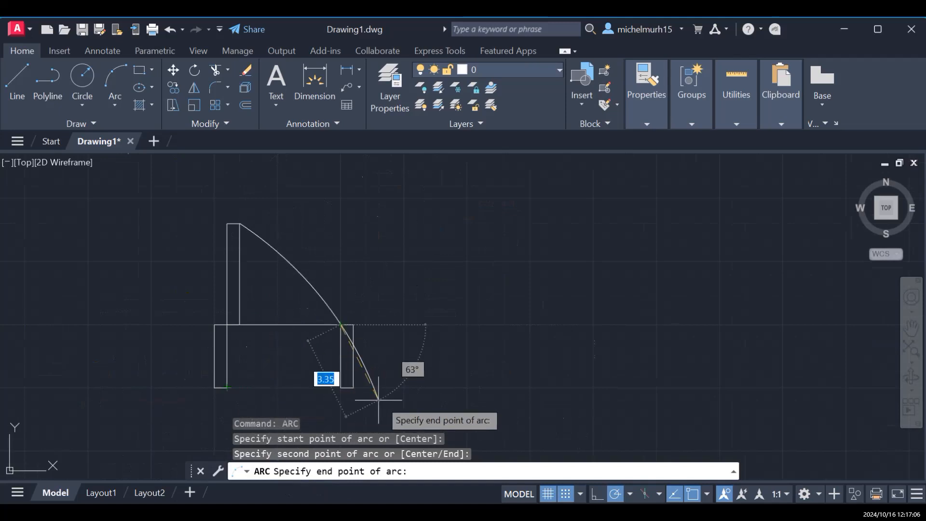
click(329, 399)
key(Escape)
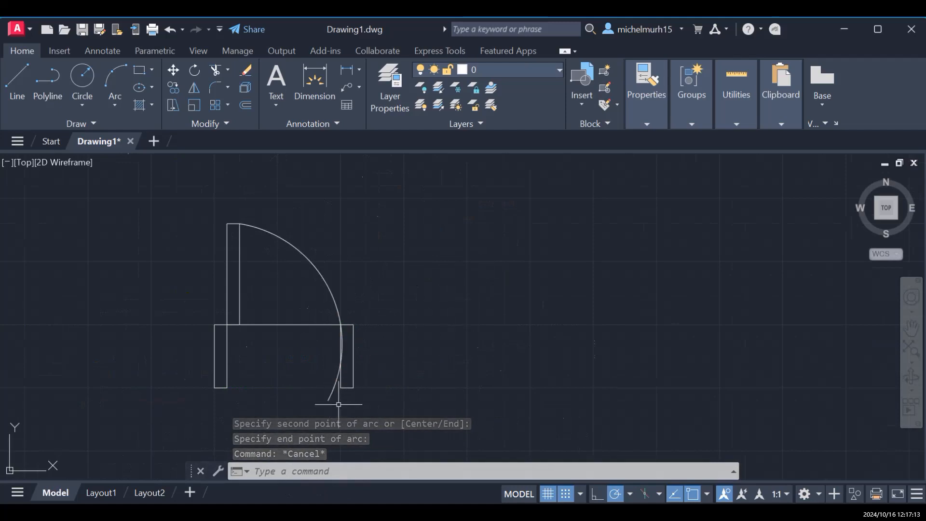
Trim off the arc portion below the right jamb's upper corner and the threshold line between the door leaf and right jamb
click(348, 471)
text(trim)
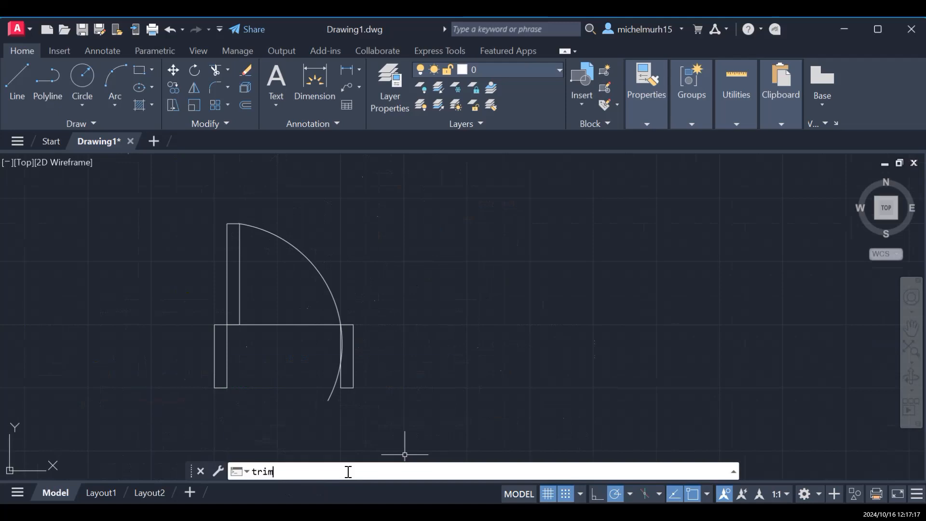
click(271, 369)
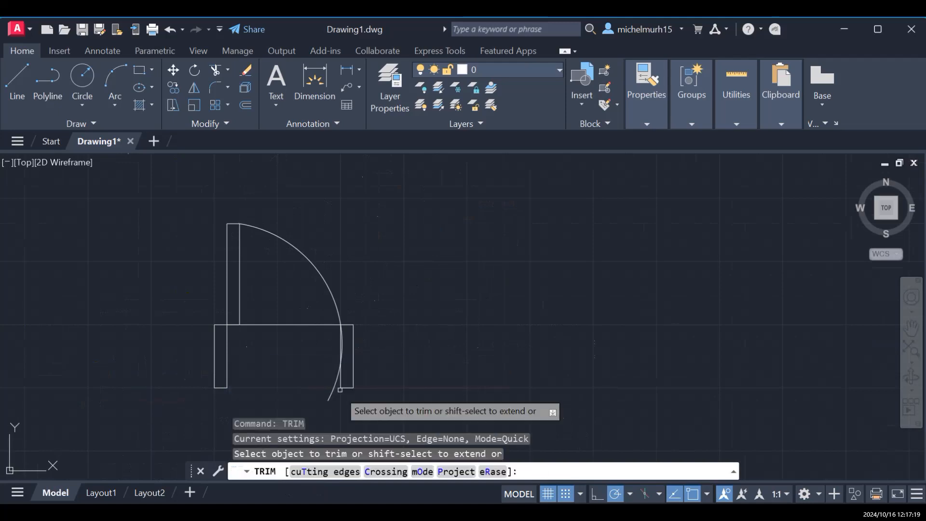
click(343, 364)
scroll(341, 347, up, 6)
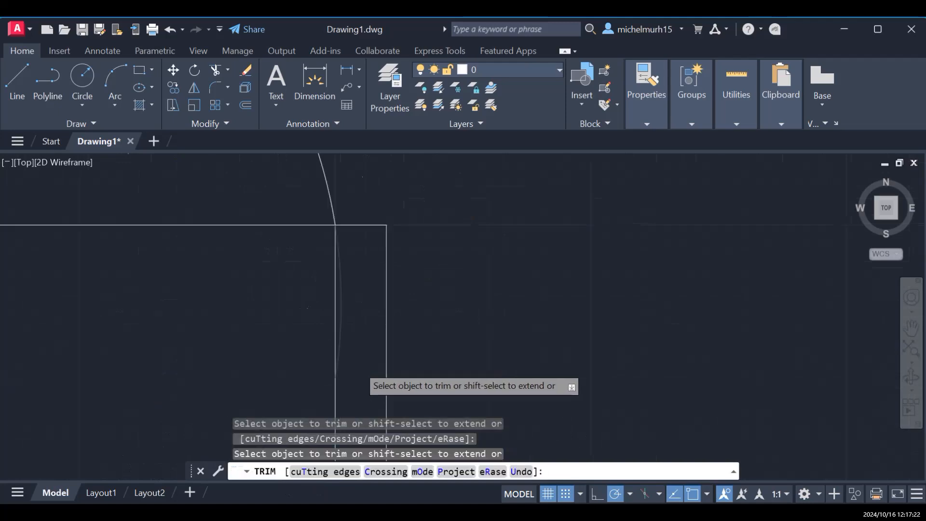
click(330, 320)
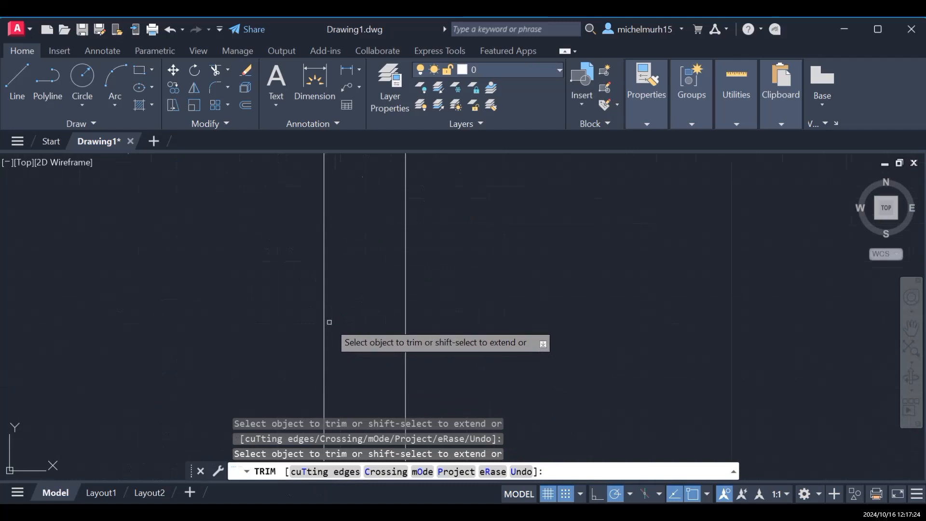
scroll(333, 321, down, 6)
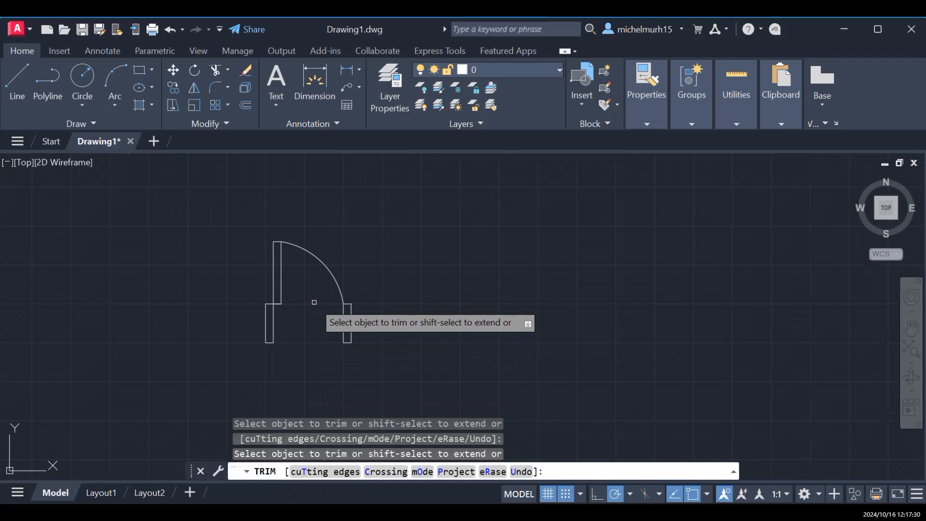
key(Escape)
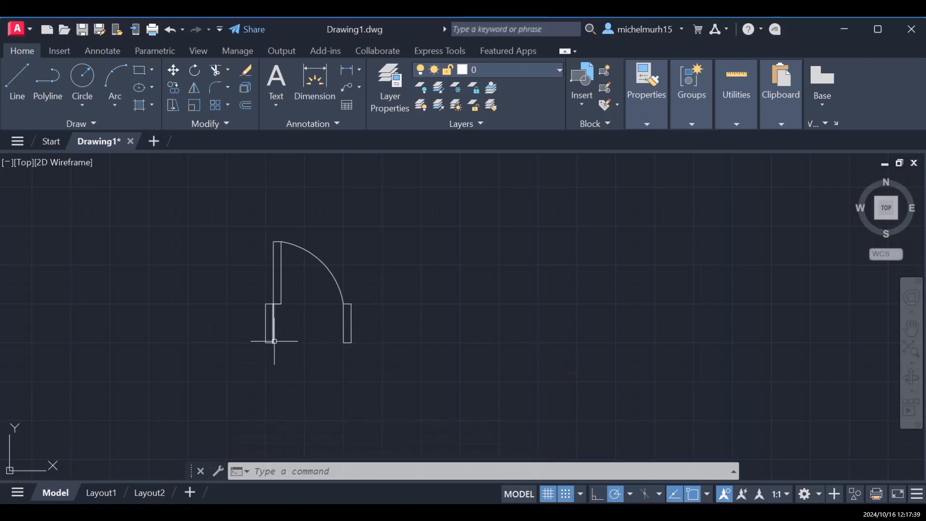
click(272, 323)
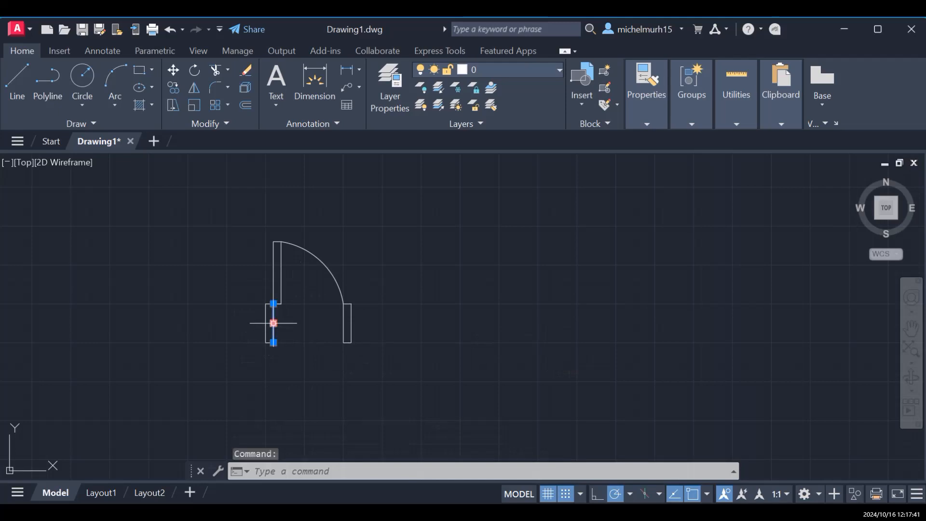
click(263, 331)
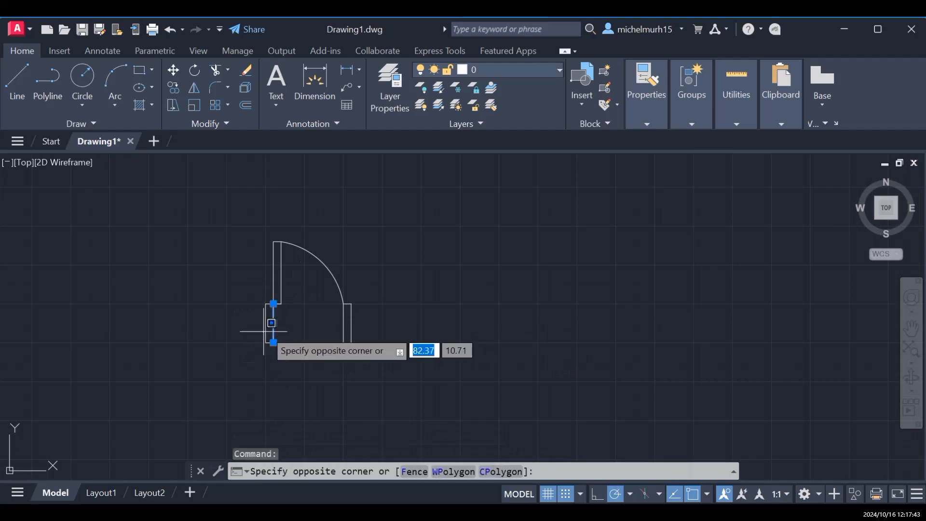
key(Escape)
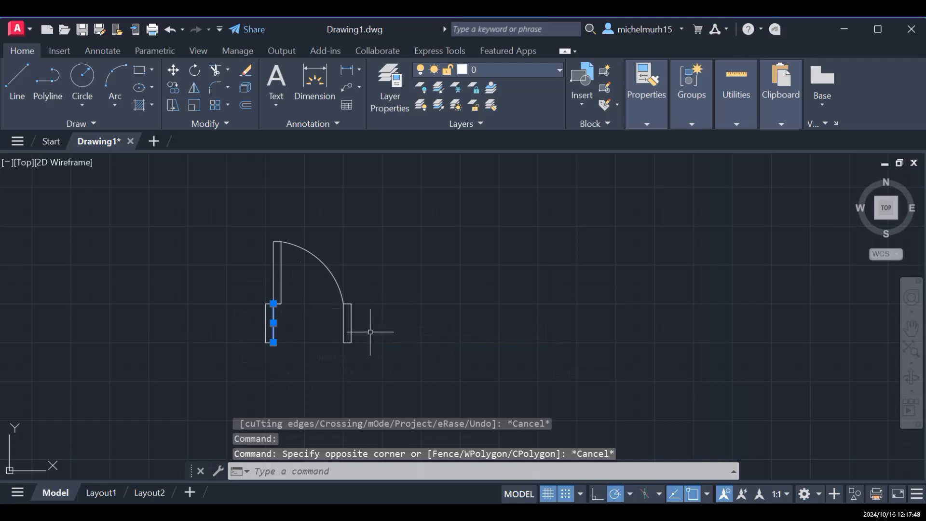
click(342, 368)
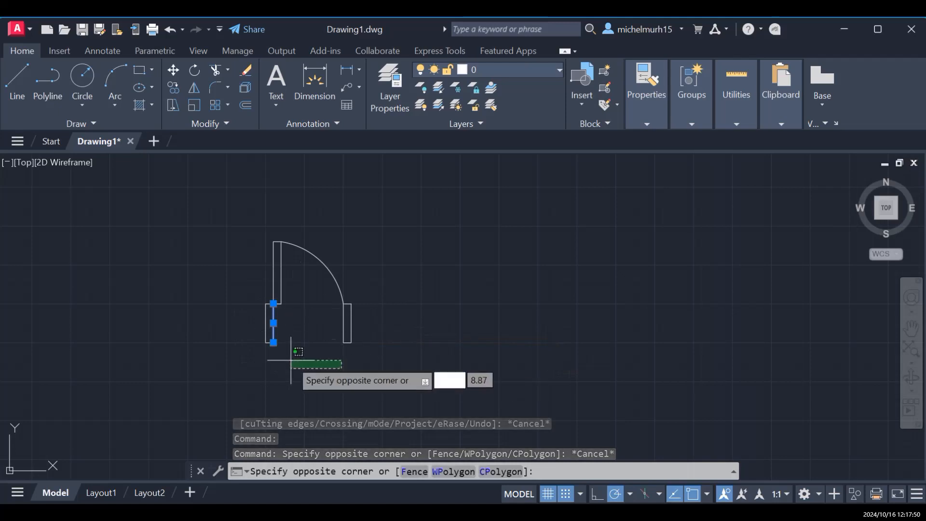
key(Escape)
key(Escape)
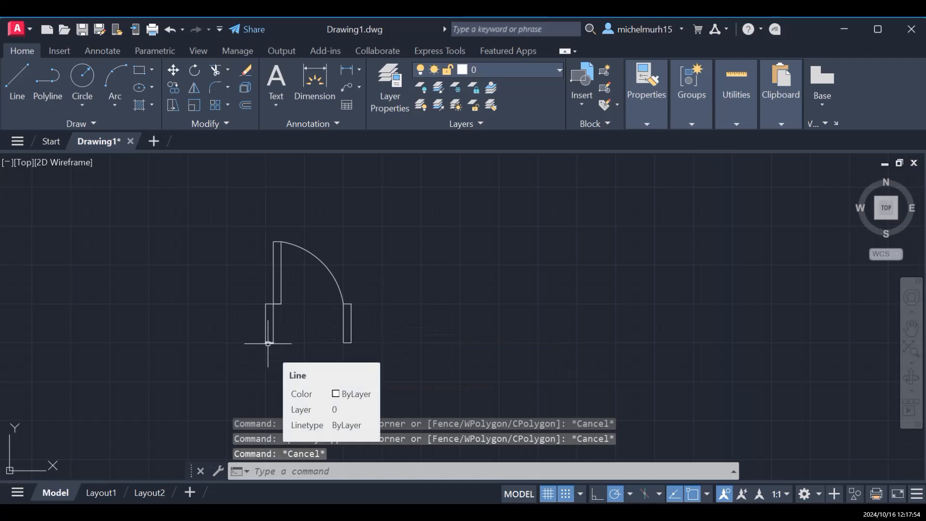
Examine the door symbol up close and compare its size and position with the floor plan
scroll(76, 314, down, 3)
scroll(131, 322, up, 2)
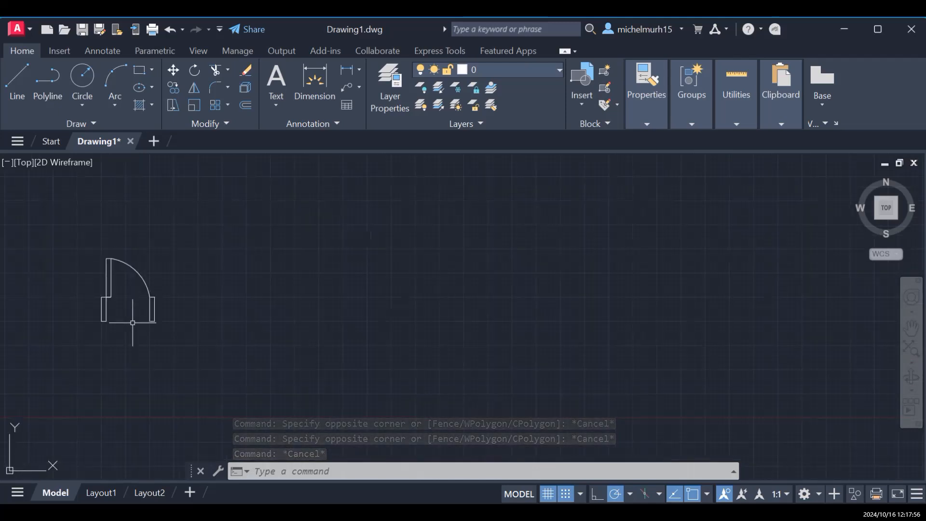
scroll(131, 309, down, 3)
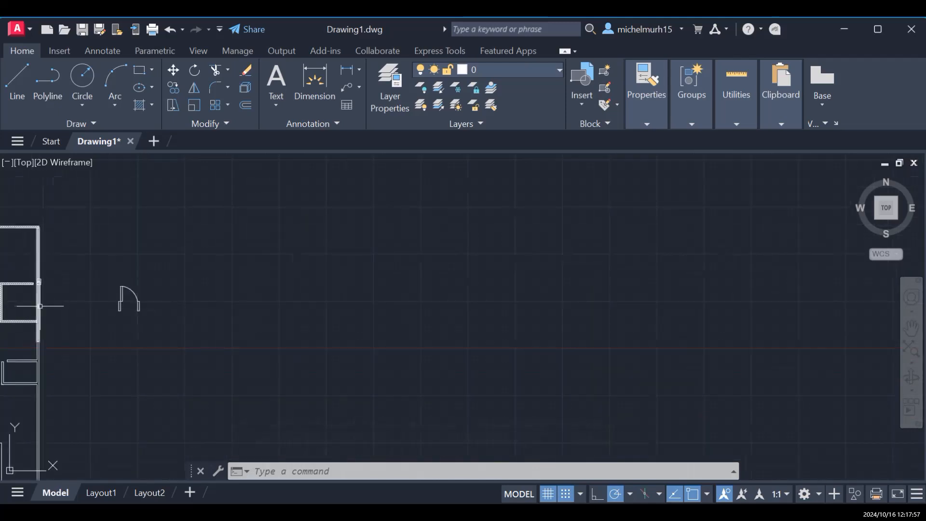
scroll(128, 316, up, 5)
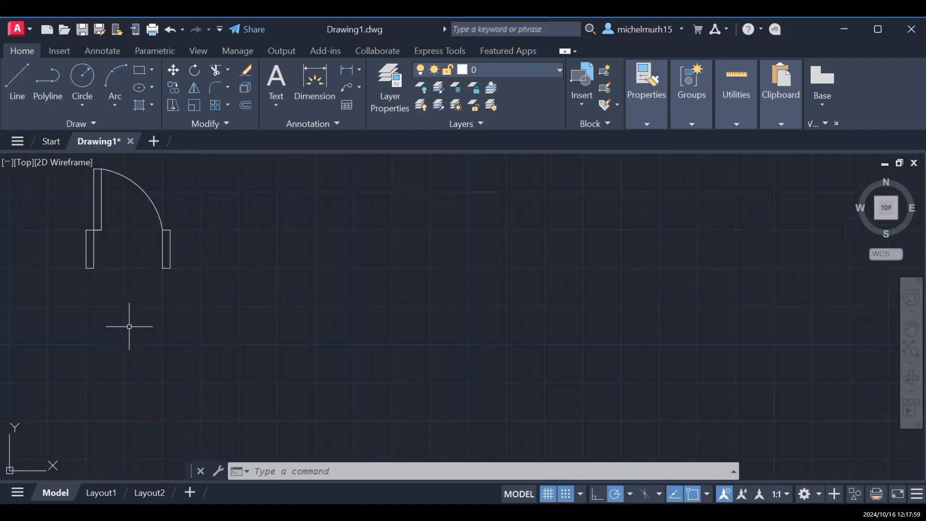
click(910, 328)
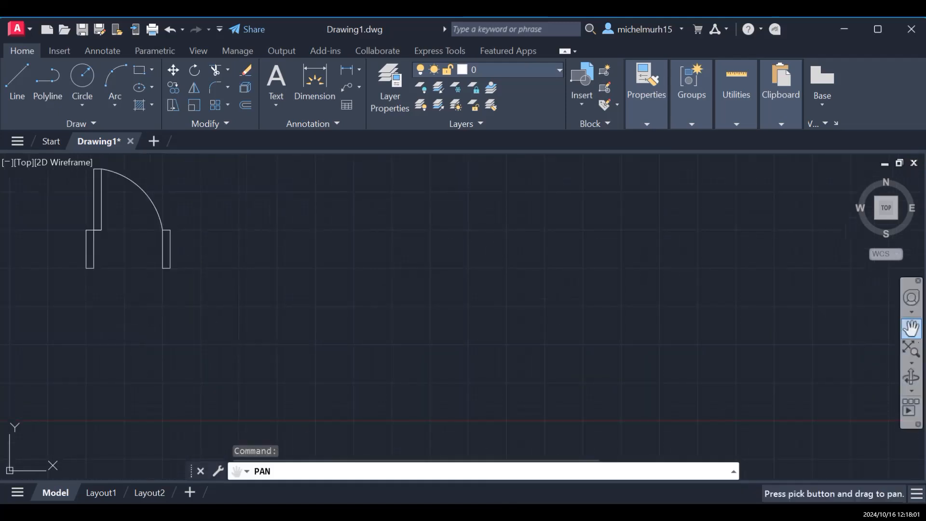
drag(120, 290, 173, 379)
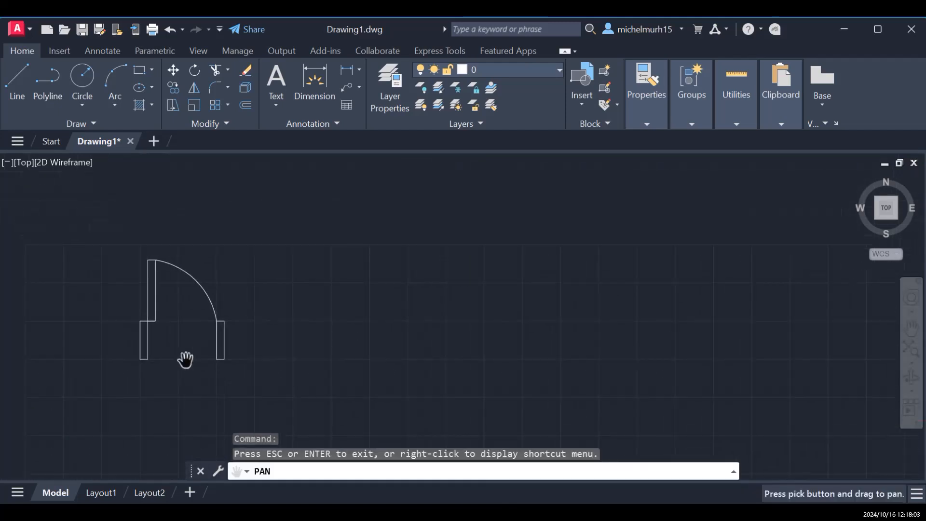
key(Escape)
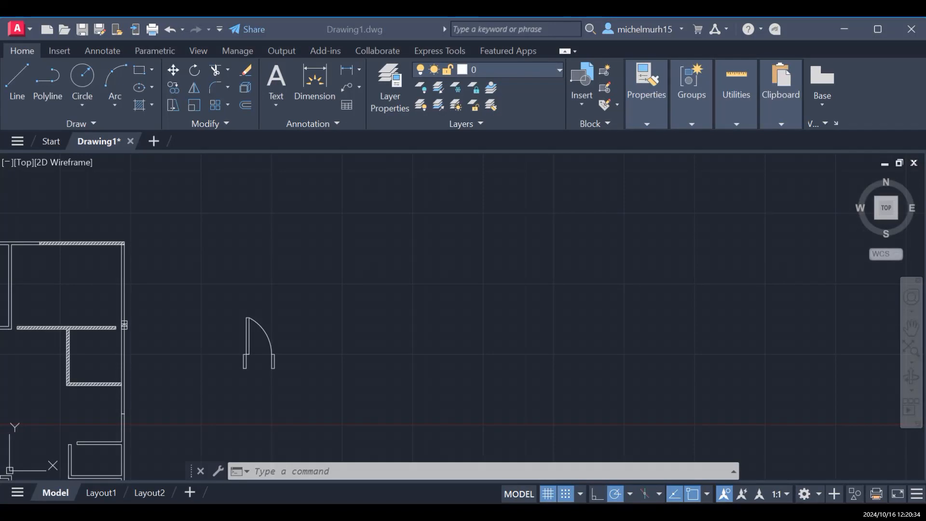
scroll(249, 378, up, 3)
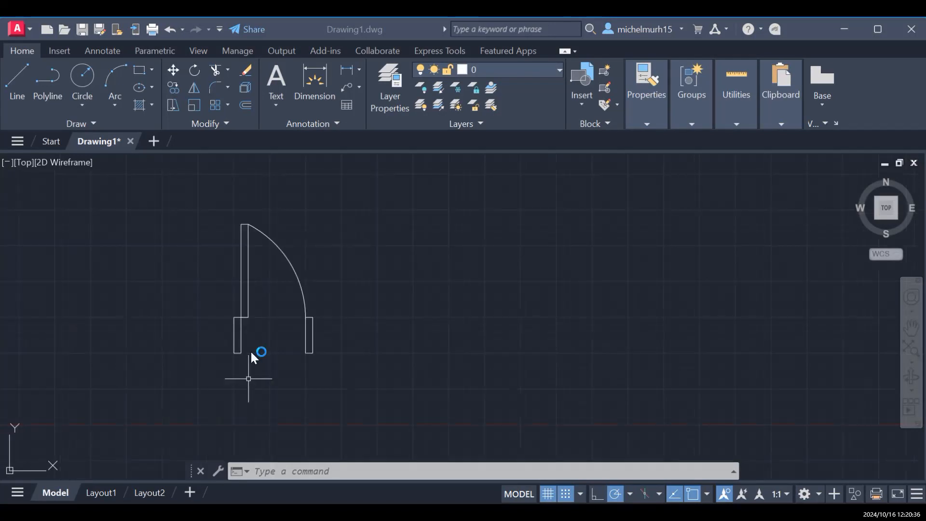
scroll(179, 250, down, 5)
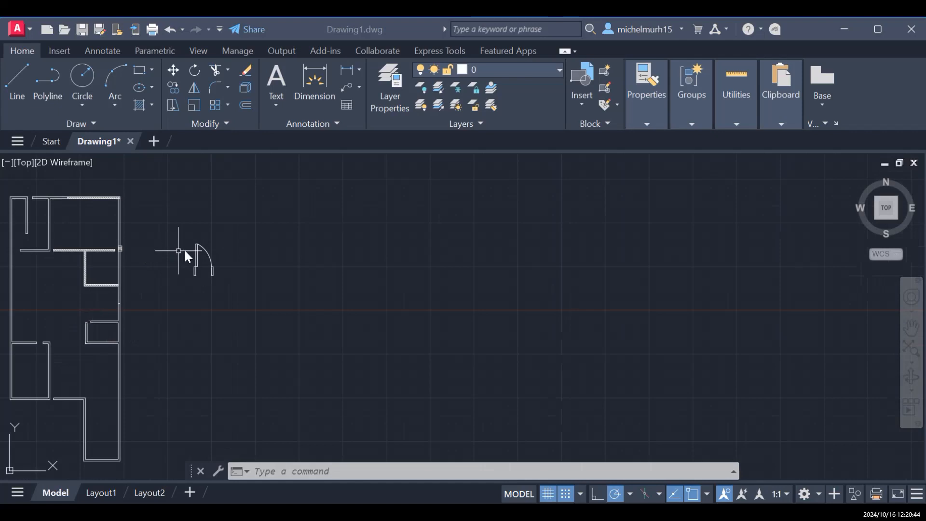
scroll(192, 256, up, 1)
scroll(199, 261, up, 3)
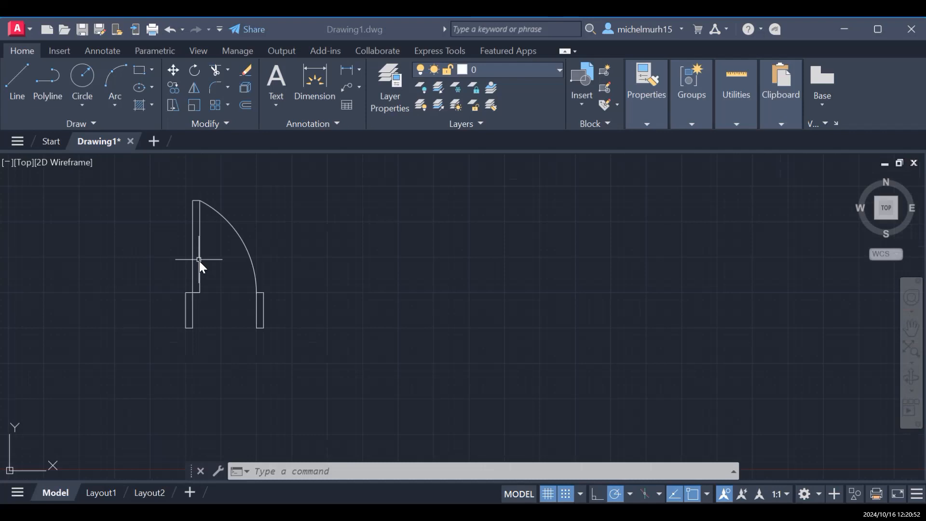
Open the Layer Properties Manager and check layer 0's color, accepting white
click(391, 109)
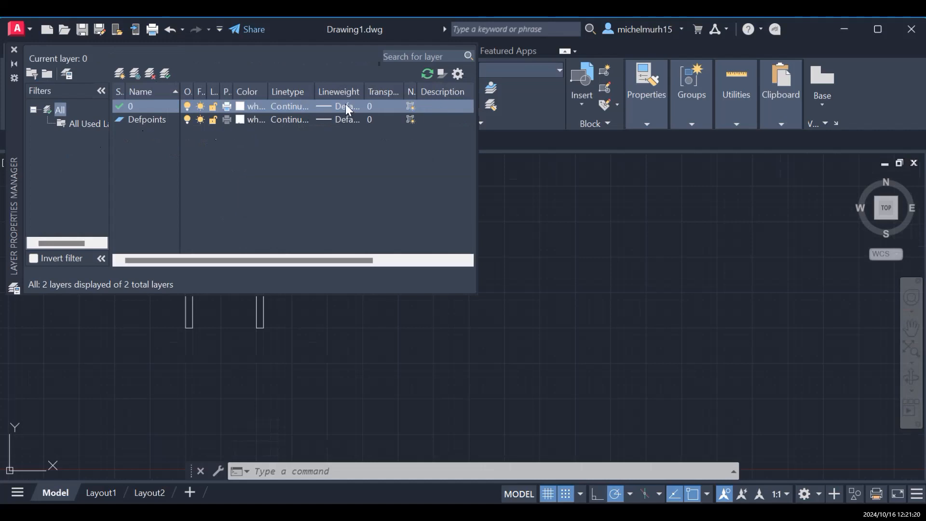
click(250, 108)
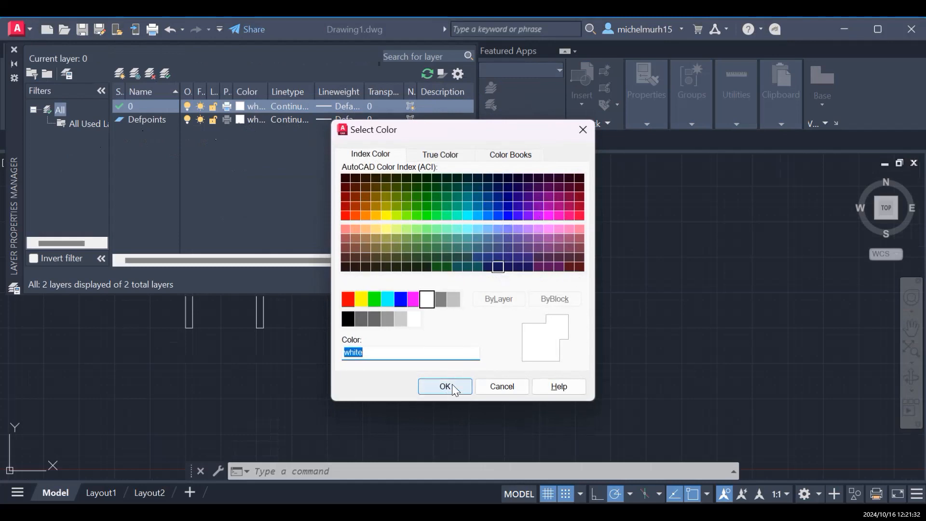
click(435, 389)
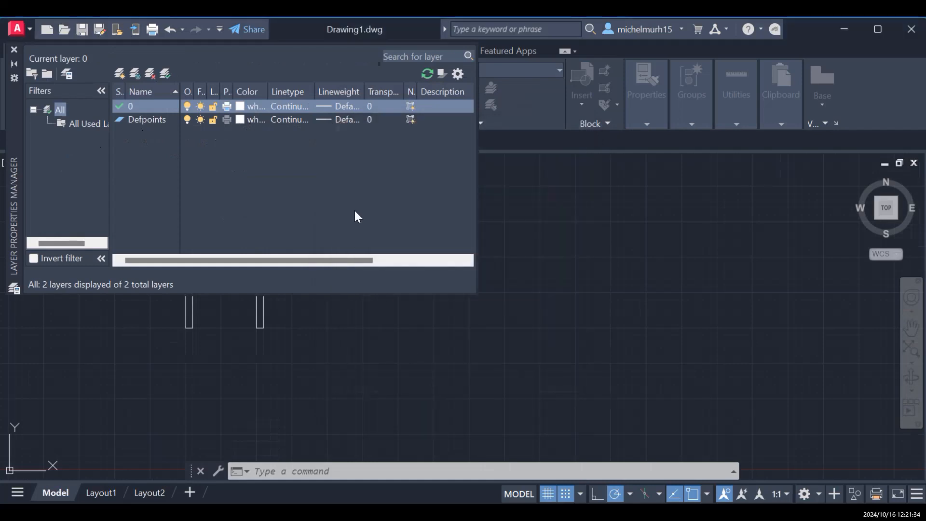
Browse the linetypes in acad.lin that can be loaded for layer 0 and close without loading any
click(295, 103)
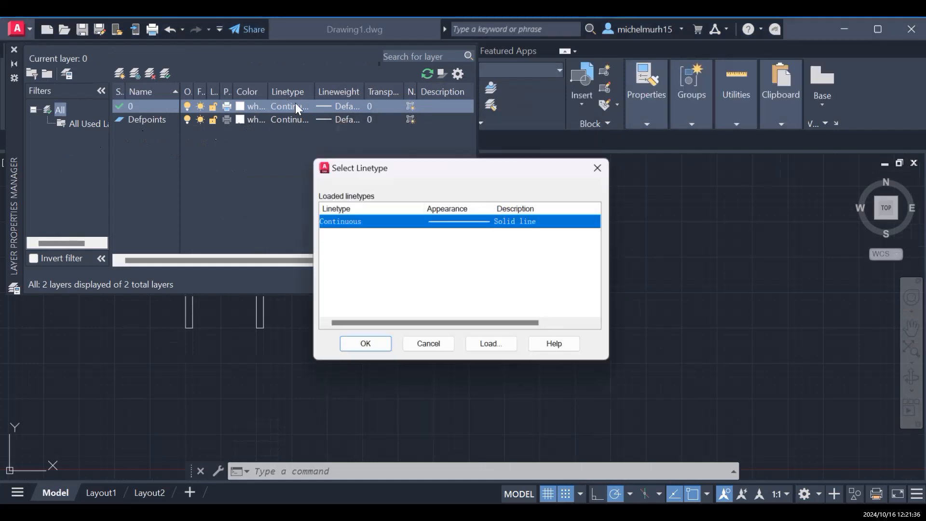
click(492, 348)
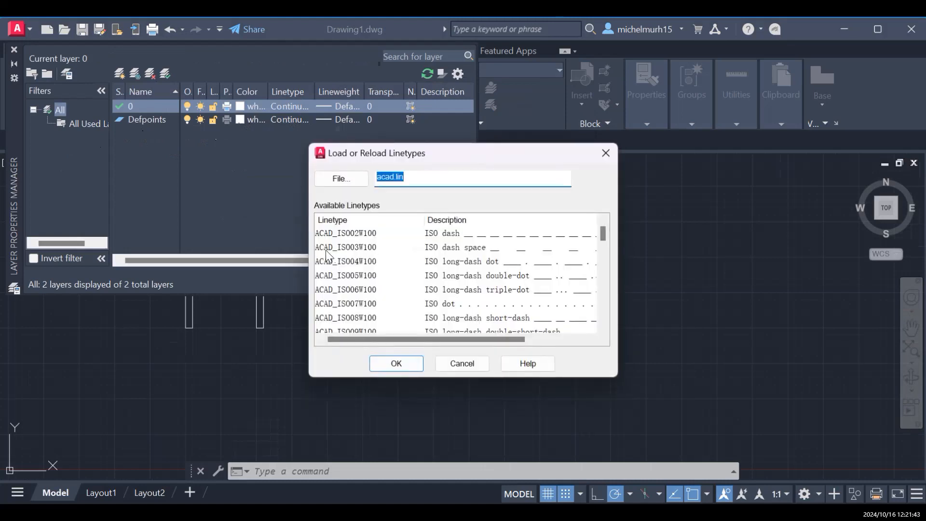
scroll(480, 270, down, 12)
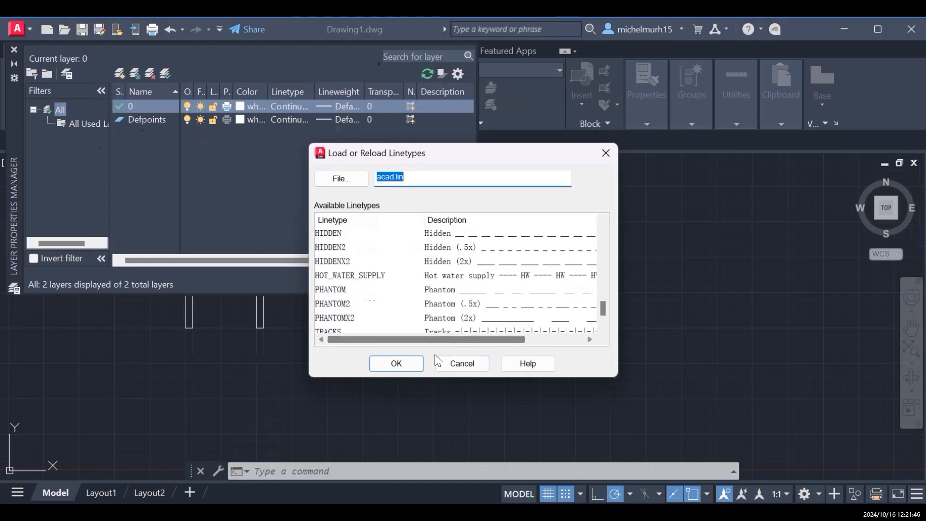
click(602, 154)
click(606, 159)
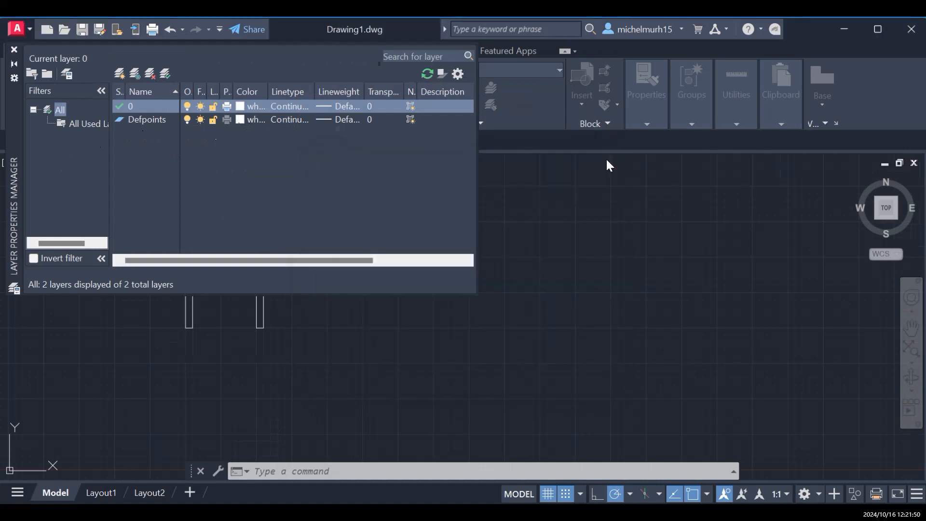